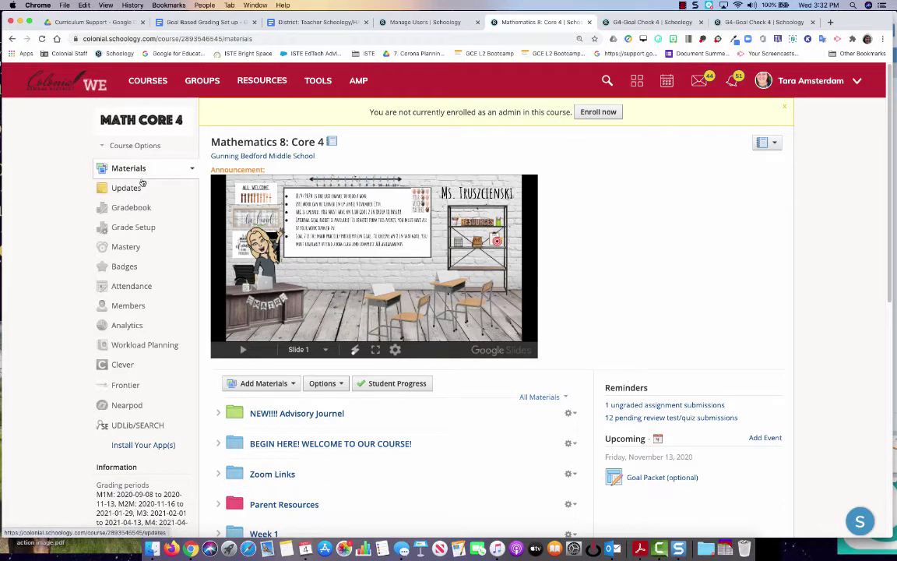
# Step: In Math Core 4's grade setup, set the M1M, M2M and M4 grading period weights to 0
pyautogui.click(139, 227)
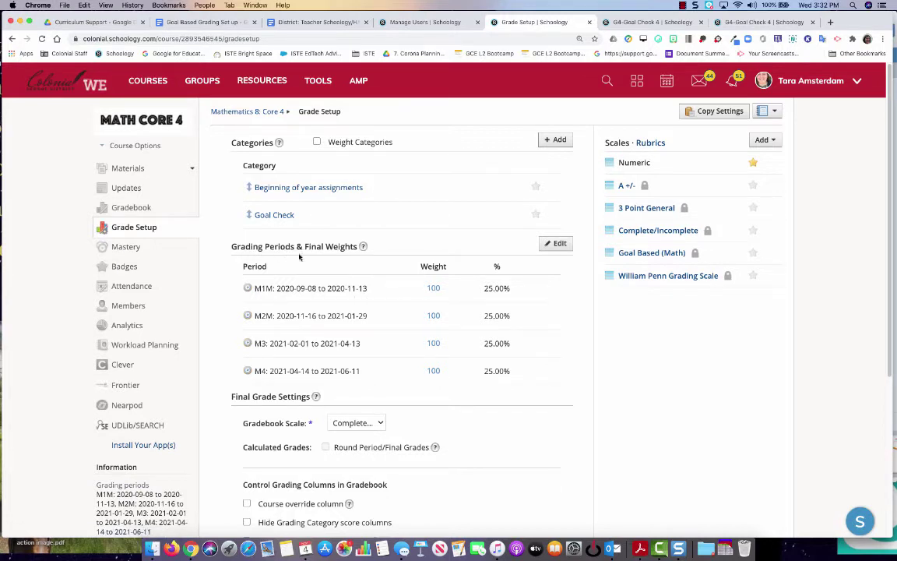
pyautogui.click(432, 288)
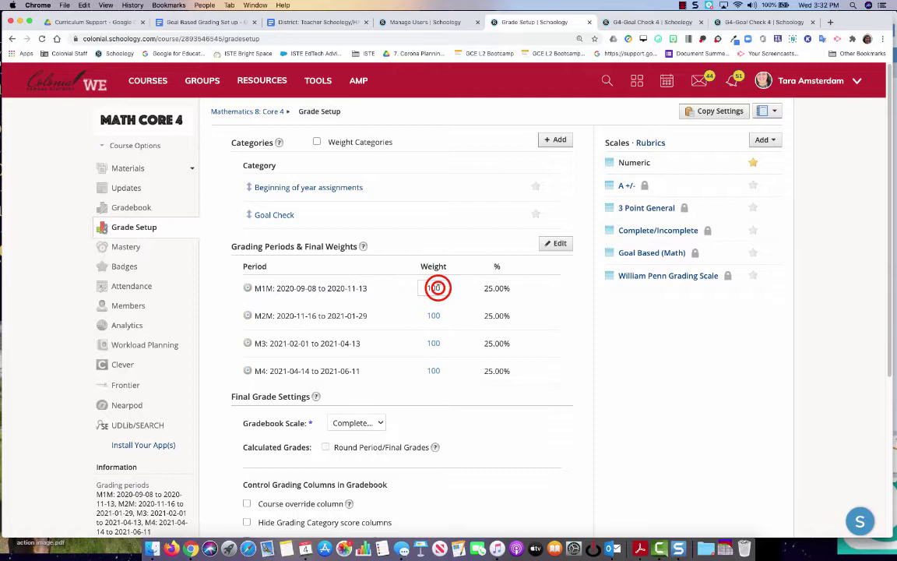
pyautogui.write('0')
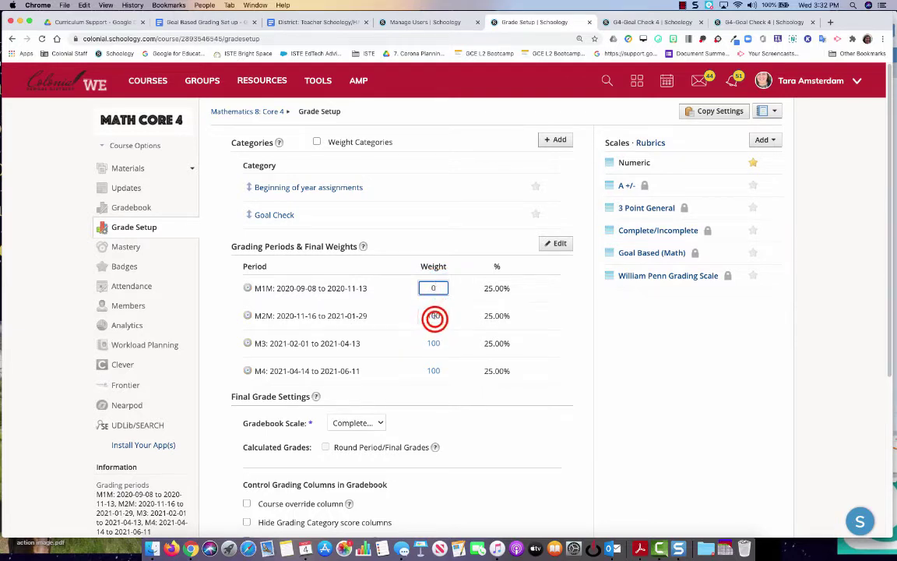
pyautogui.click(432, 315)
pyautogui.write('00')
pyautogui.click(434, 372)
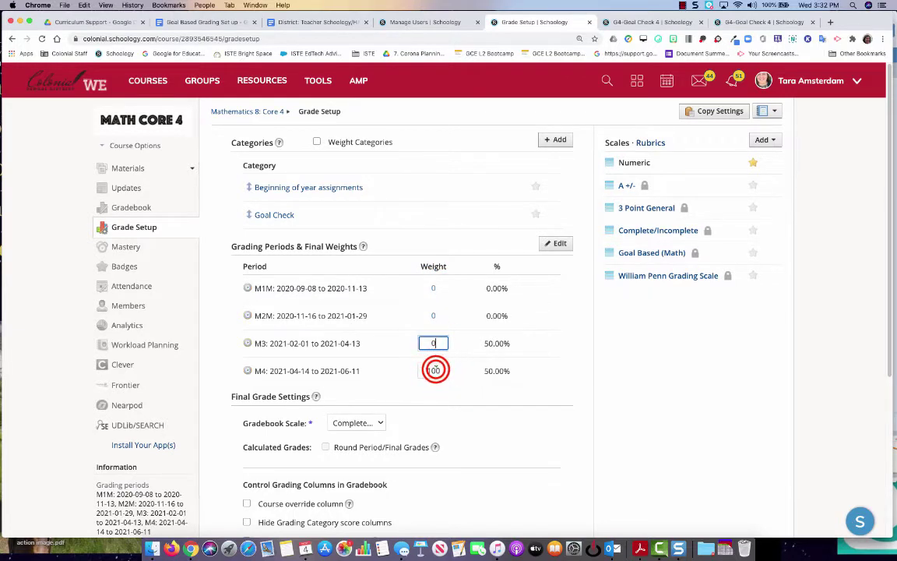
pyautogui.write('0')
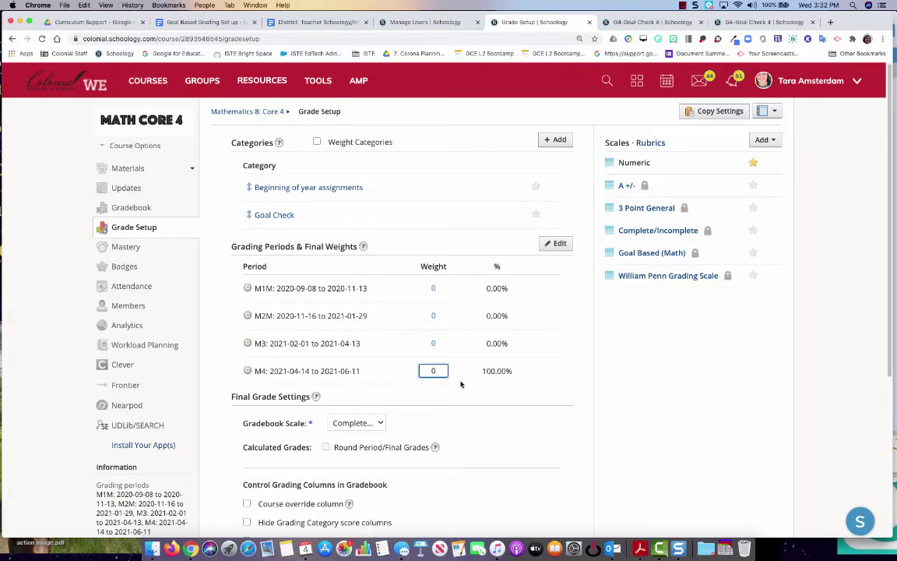
# Step: Commit the last 0 weight and choose Goal Based (Math) as the gradebook scale
pyautogui.scroll(-1, 460, 384)
pyautogui.click(461, 382)
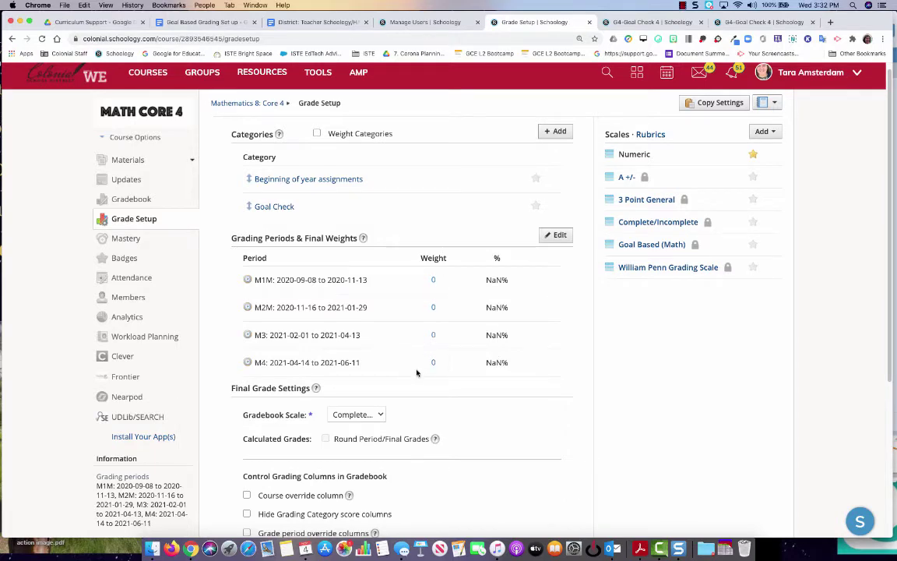
pyautogui.scroll(-2, 416, 378)
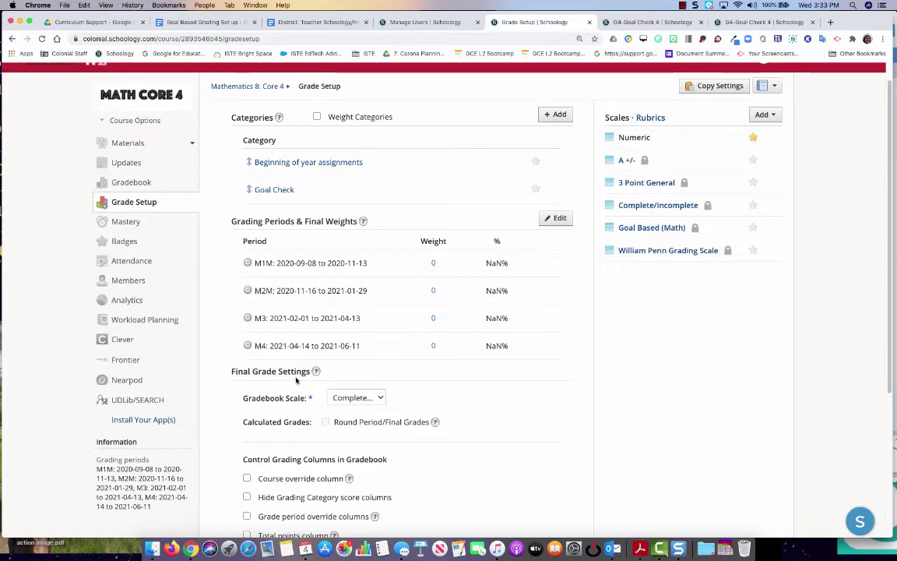
pyautogui.click(376, 397)
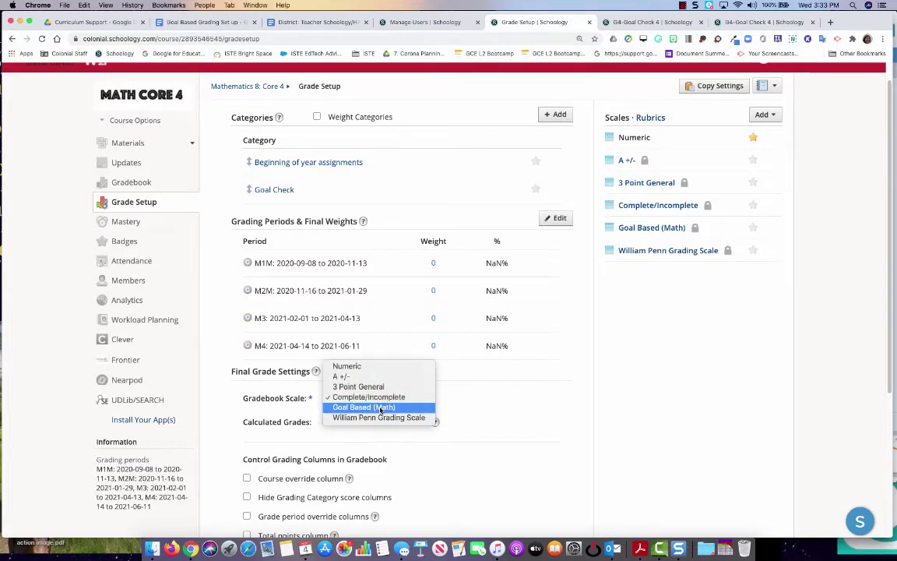
pyautogui.click(380, 408)
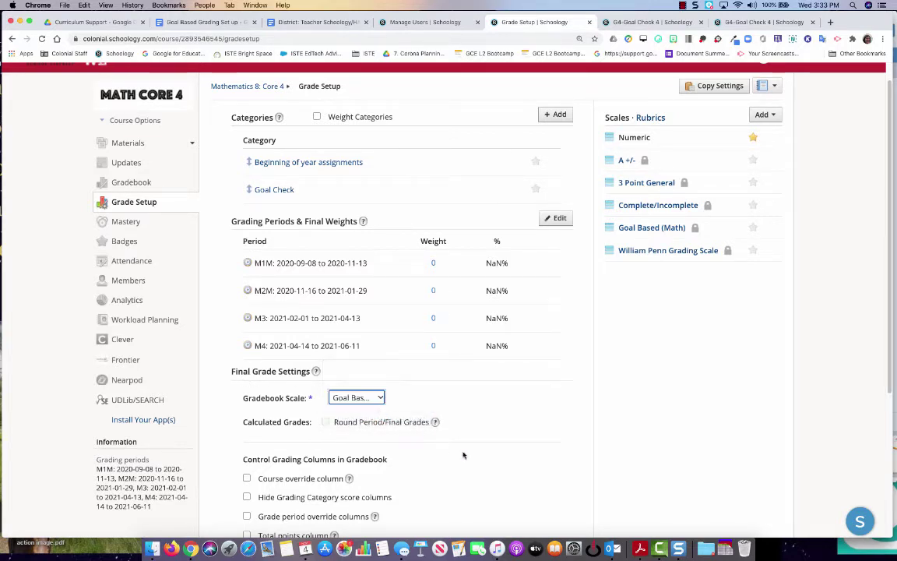
# Step: Save the grade setup changes
pyautogui.scroll(-1, 491, 465)
pyautogui.scroll(-5, 491, 465)
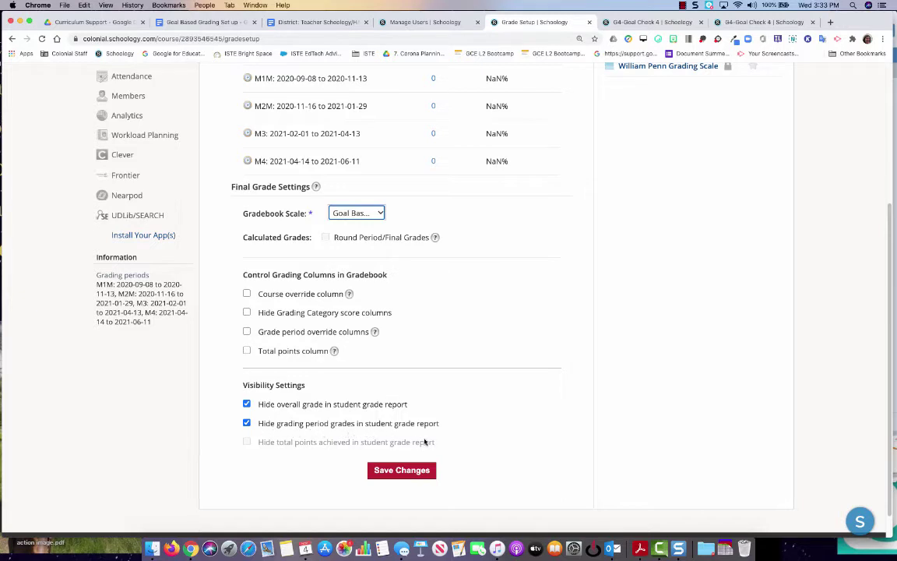
pyautogui.click(413, 471)
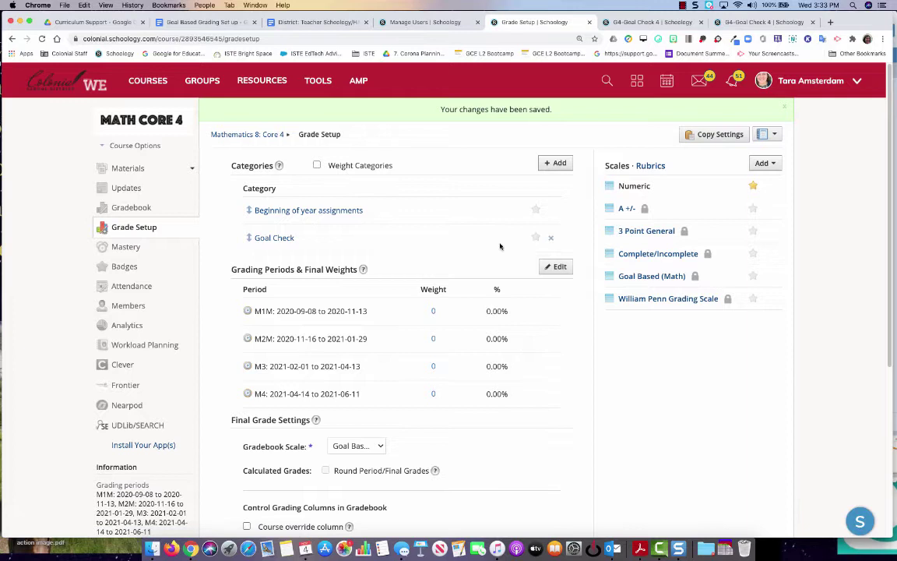
# Step: Open the Math Core 4 gradebook from the course sidebar
pyautogui.click(129, 204)
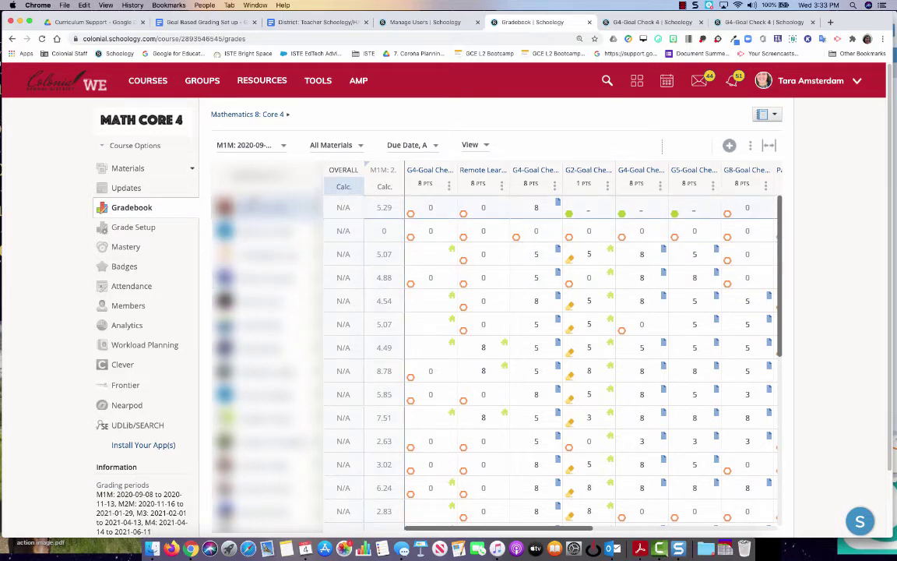
# Step: Recheck grade setup for the zero weights and Goal Based (Math) scale, then go to Mastery
pyautogui.click(152, 229)
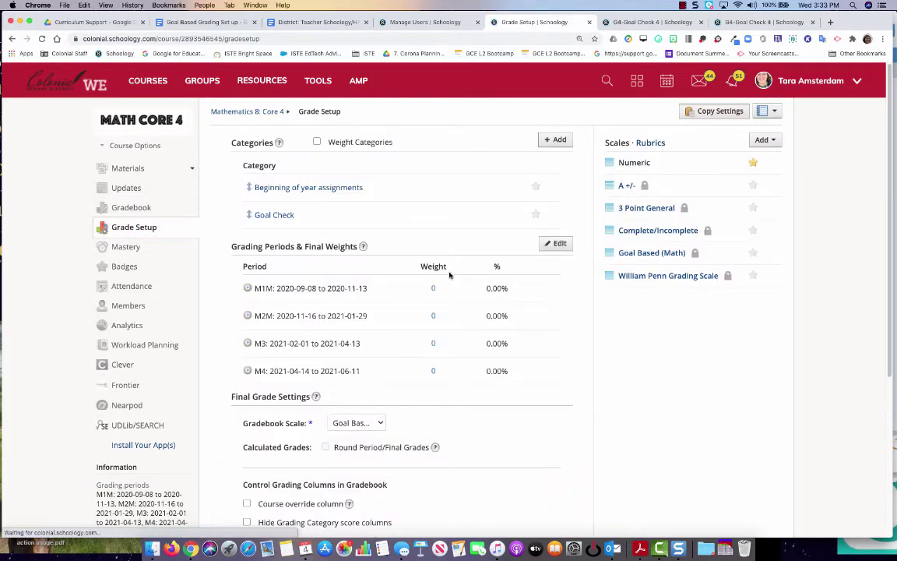
pyautogui.scroll(-1, 439, 384)
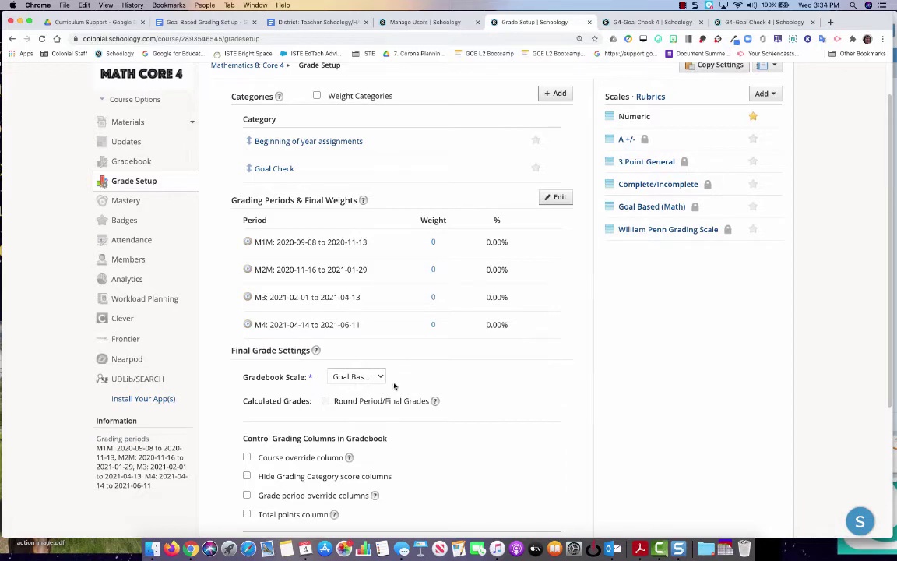
pyautogui.scroll(-3, 394, 385)
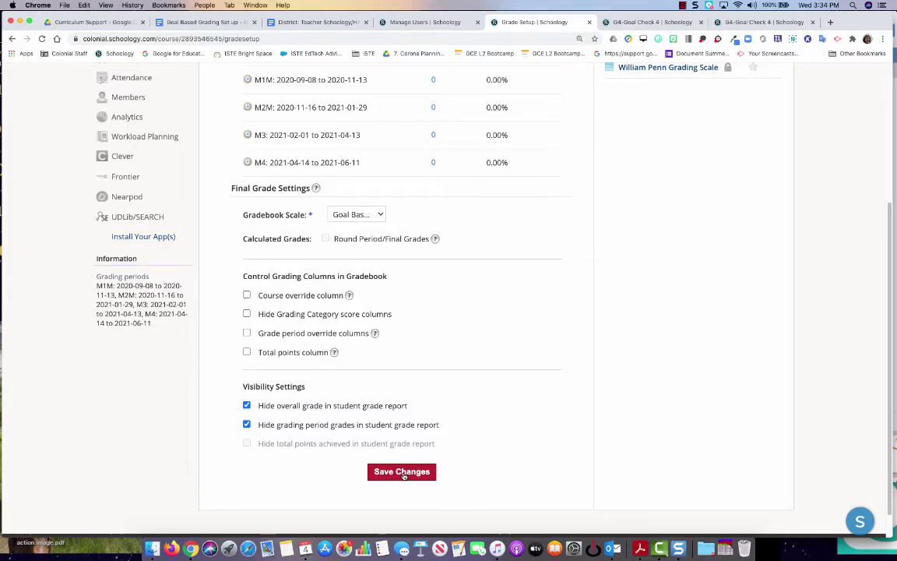
pyautogui.scroll(2, 403, 475)
pyautogui.scroll(1, 403, 475)
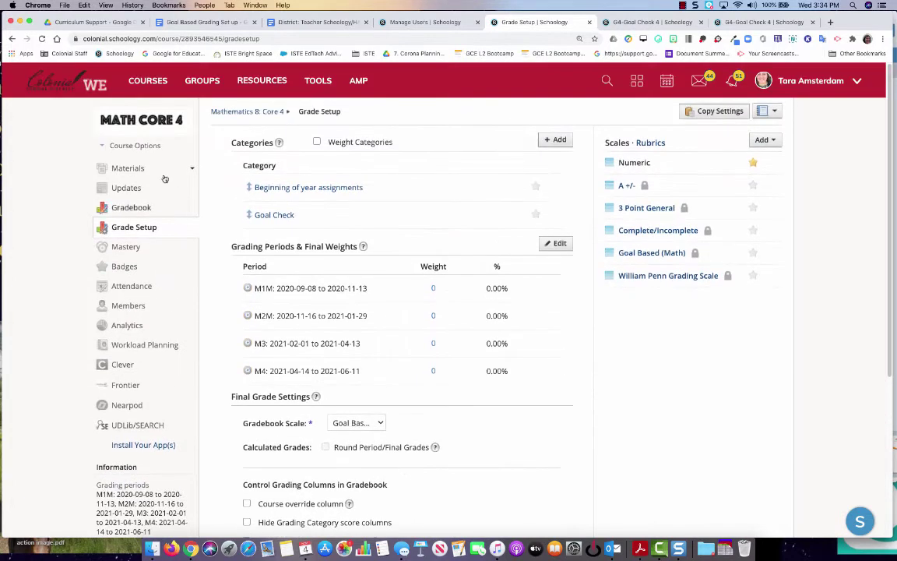
pyautogui.click(116, 248)
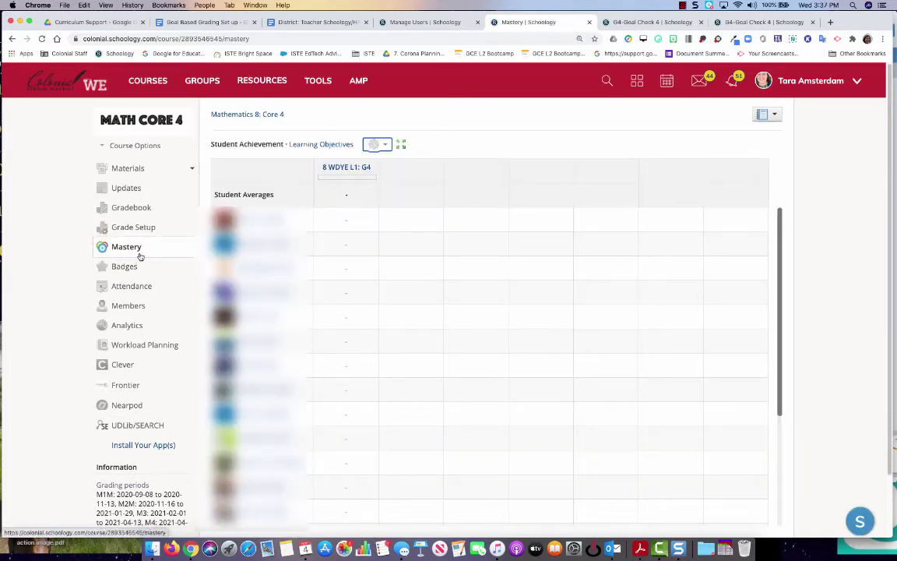
# Step: Open the gear options menu beside Learning Objectives on the Mastery page
pyautogui.click(378, 145)
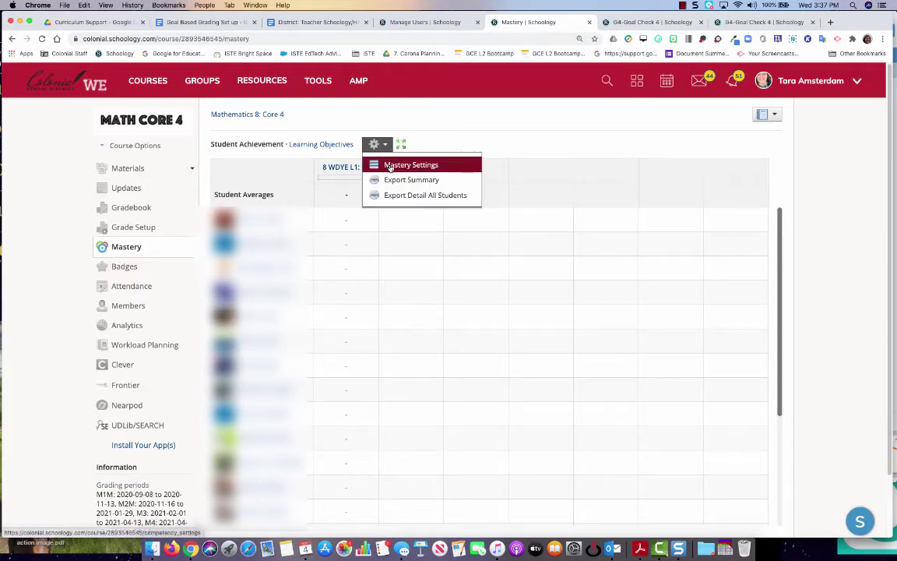
# Step: In Mastery Settings, choose Goal Based (Math) as the mastery scale
pyautogui.click(390, 166)
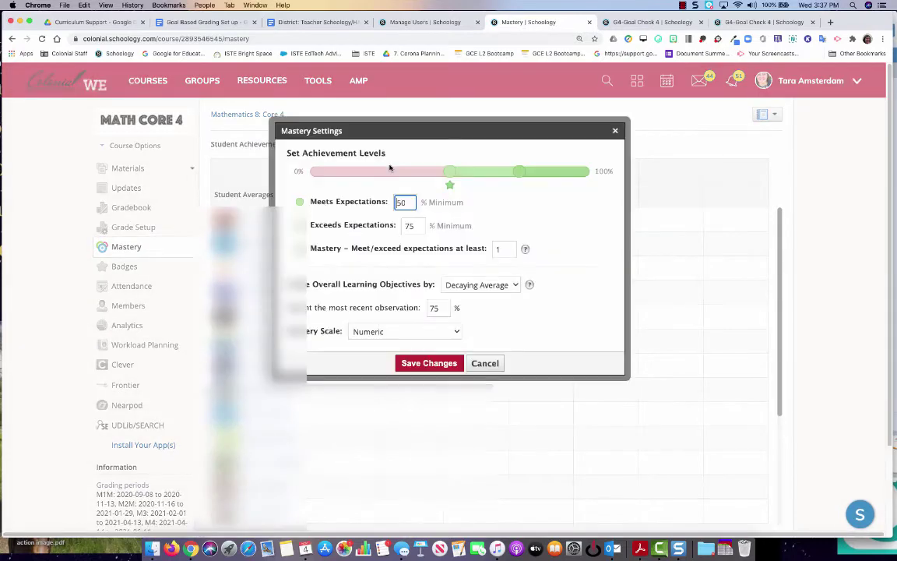
pyautogui.click(379, 331)
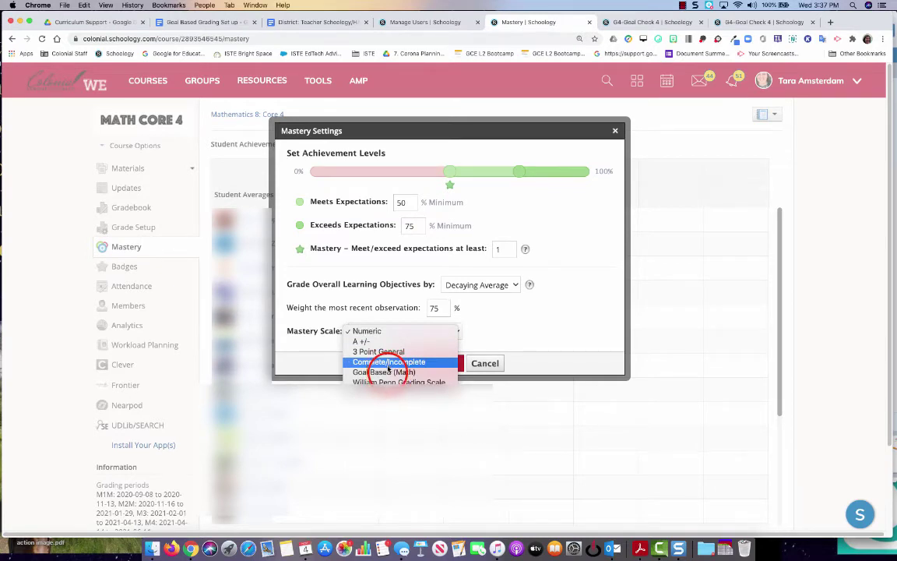
pyautogui.click(387, 373)
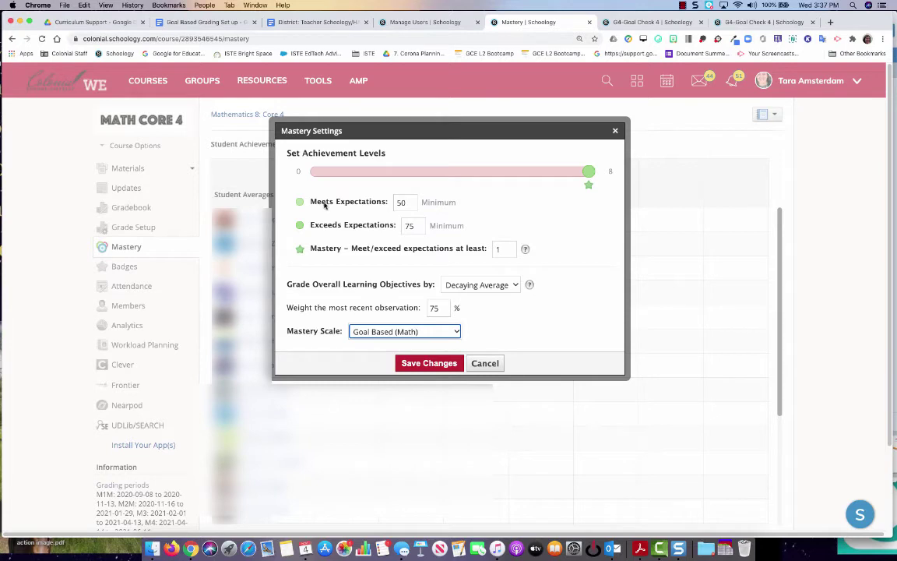
# Step: Set Meets Expectations to 5 and Exceeds Expectations to 8
pyautogui.click(403, 201)
pyautogui.doubleClick(403, 202)
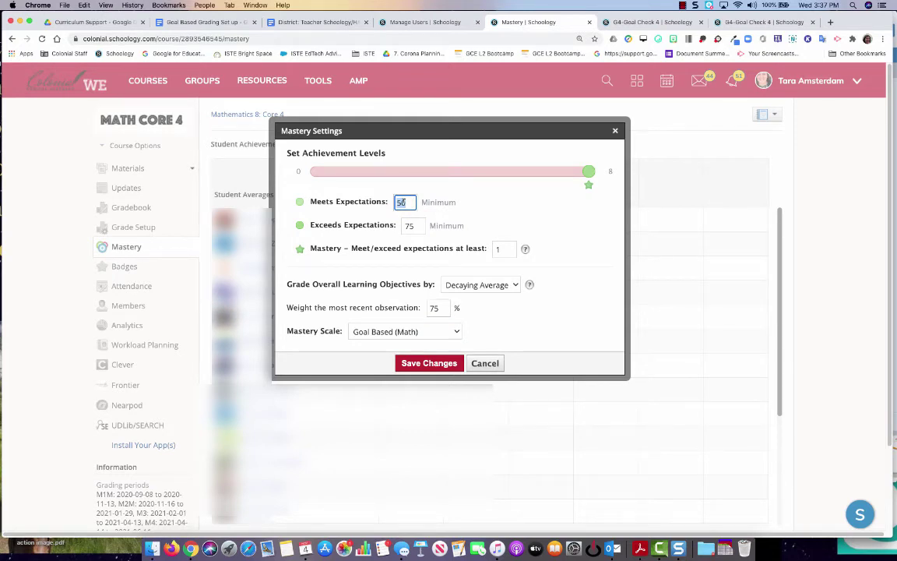
pyautogui.write('5')
pyautogui.click(409, 225)
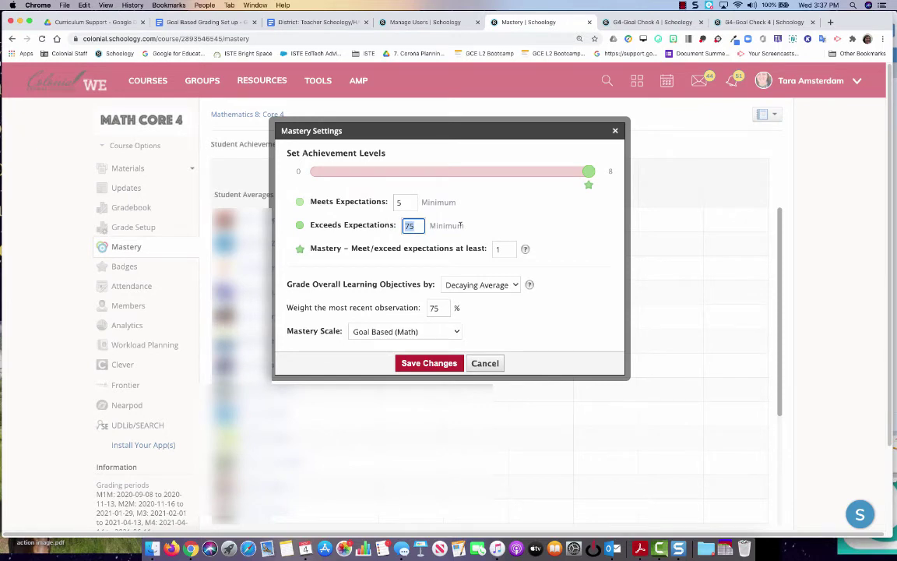
pyautogui.write('8')
pyautogui.click(546, 327)
pyautogui.click(548, 331)
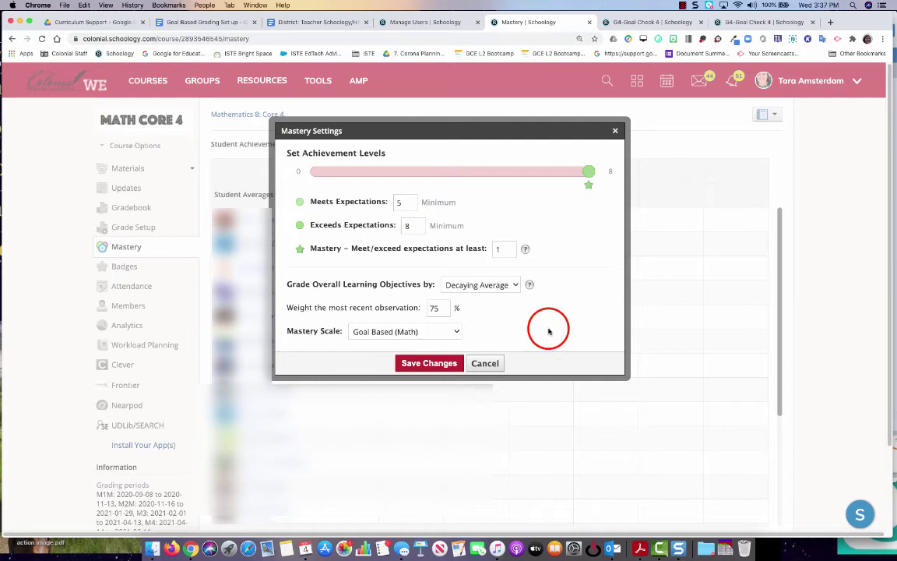
# Step: Save the 5/8 mastery settings, reopen them to verify, save again, and open a sandbox course's Mastery page
pyautogui.click(428, 363)
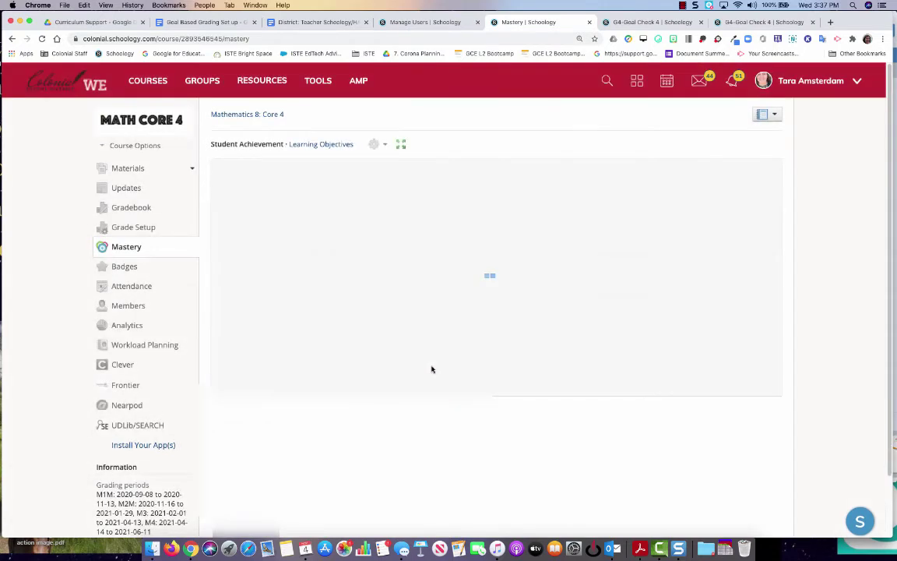
pyautogui.click(374, 144)
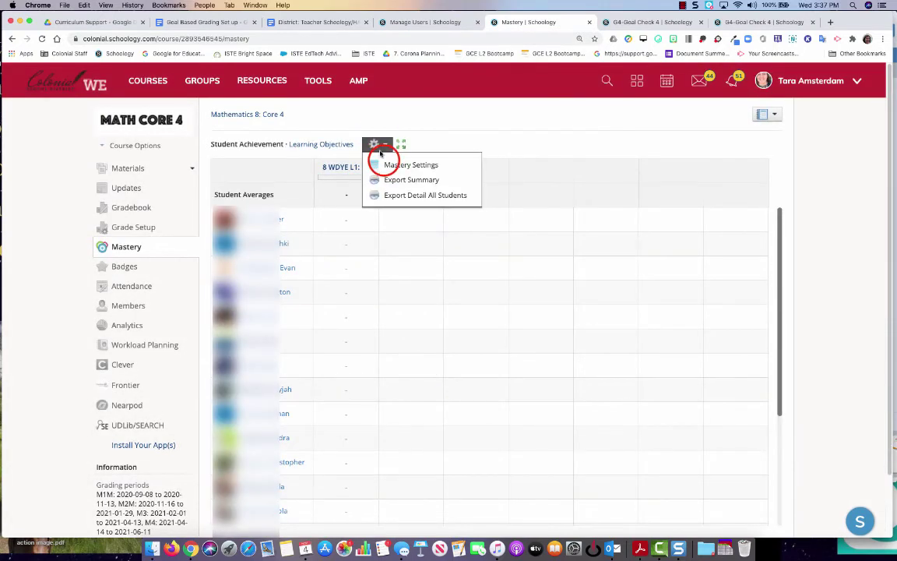
pyautogui.click(381, 164)
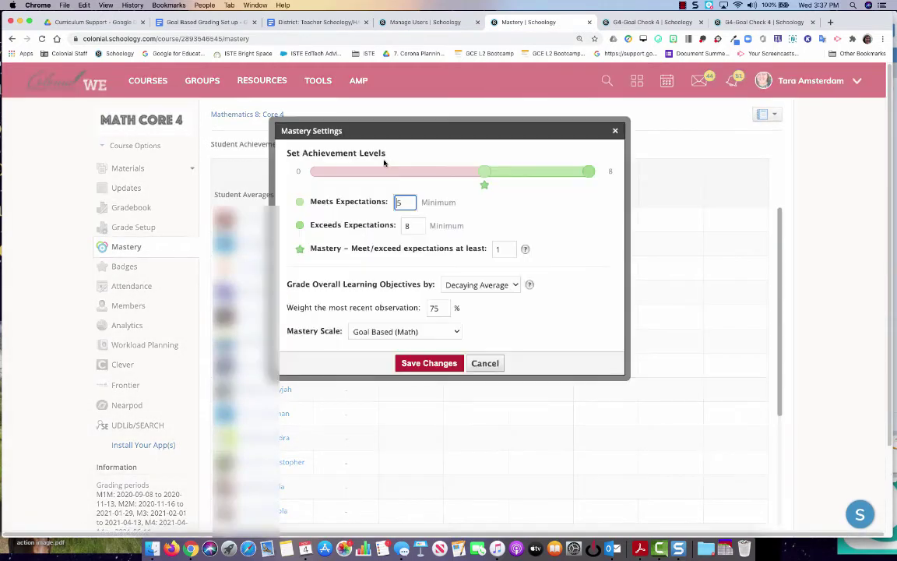
pyautogui.click(429, 364)
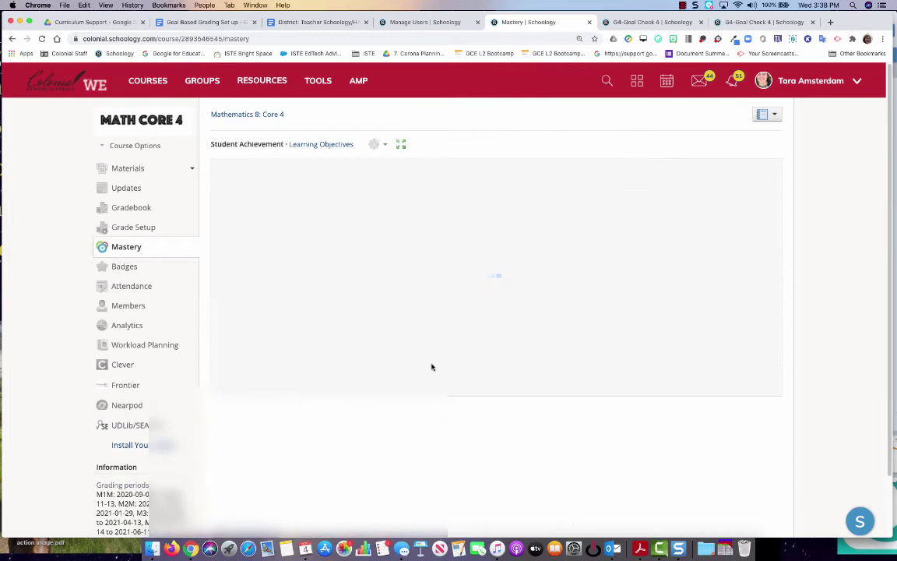
pyautogui.click(348, 167)
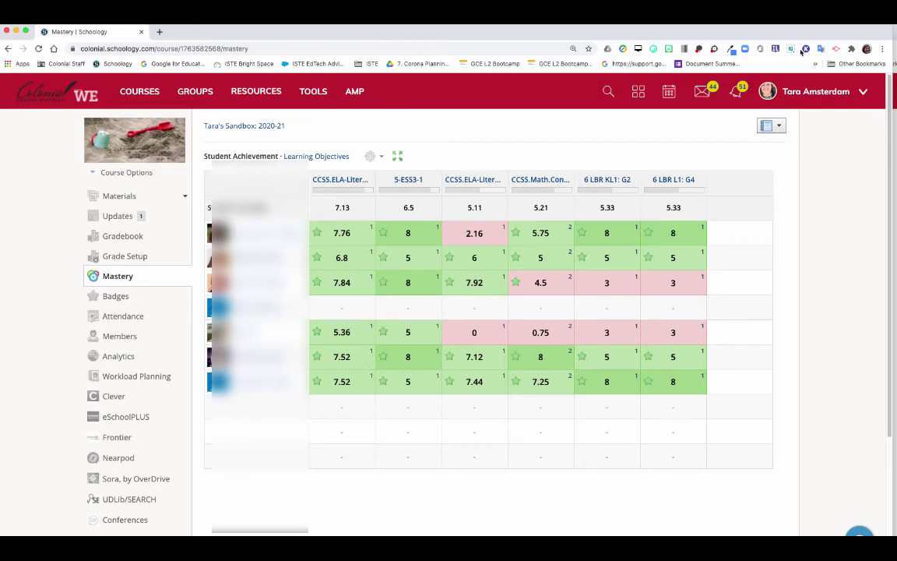
# Step: Exit full screen and open the CCSS.Math.Content.6.NS.B.3 detail in the Mastery grid
pyautogui.click(25, 31)
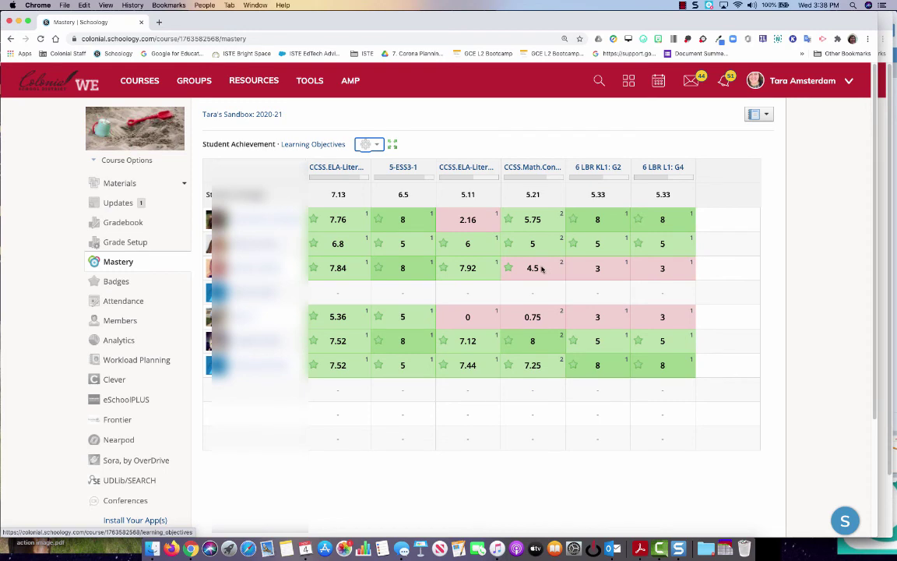
pyautogui.click(528, 165)
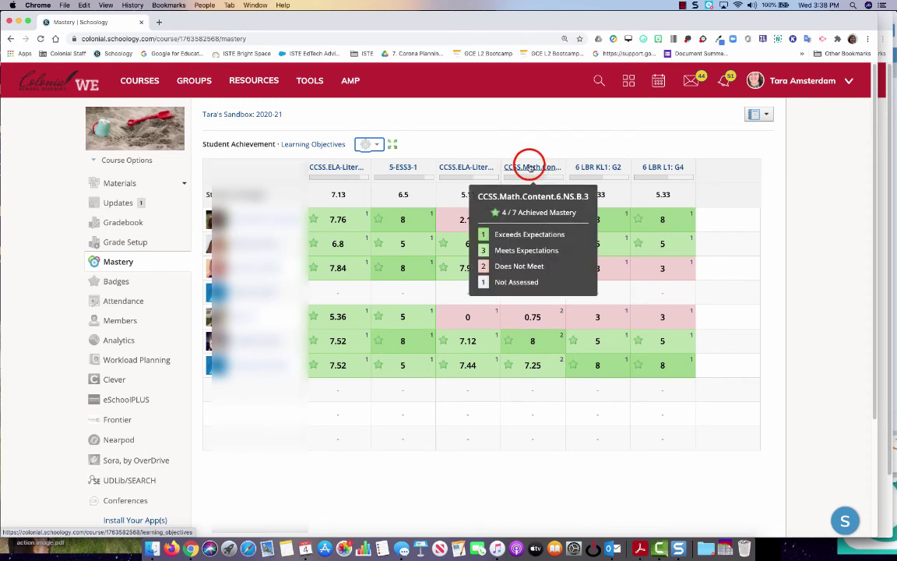